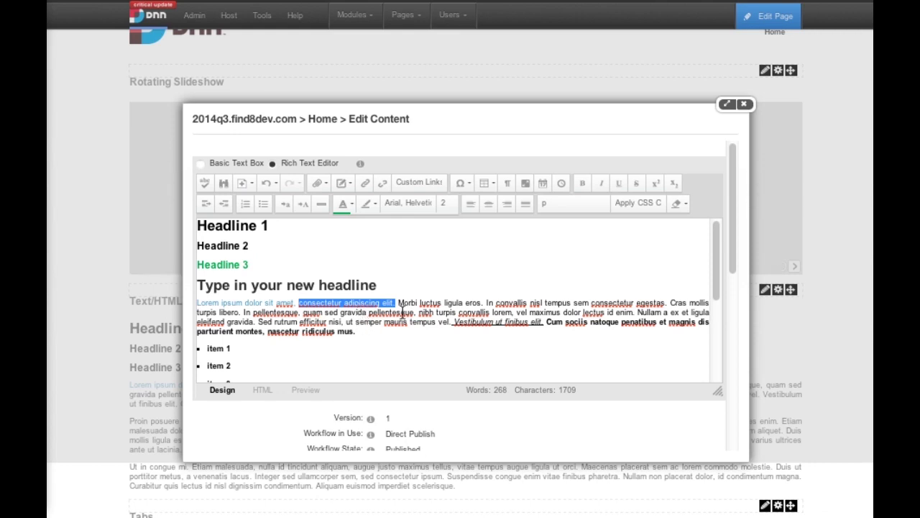
Step: Add a new line reading "This is a link" between the first paragraph and the bulleted list
{"action": "left_click", "coordinate": [381, 336]}
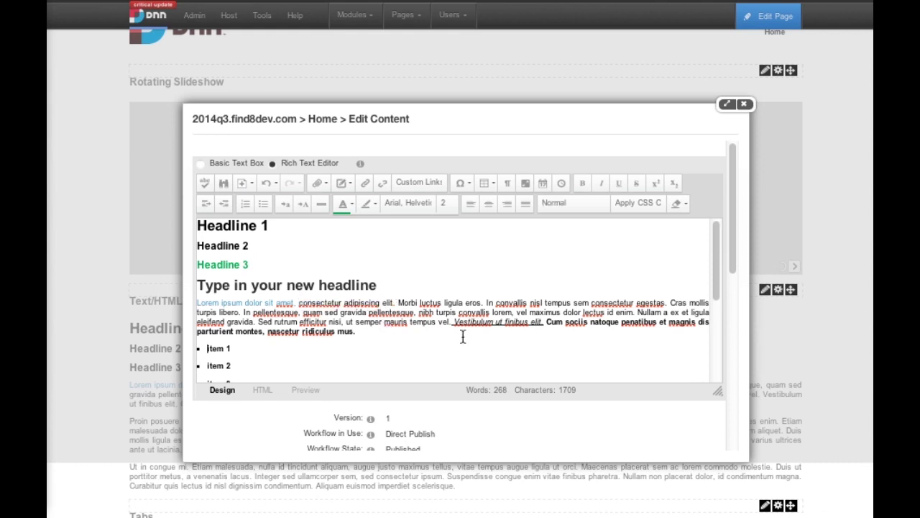
{"action": "left_click", "coordinate": [373, 331]}
{"action": "key", "text": "Return"}
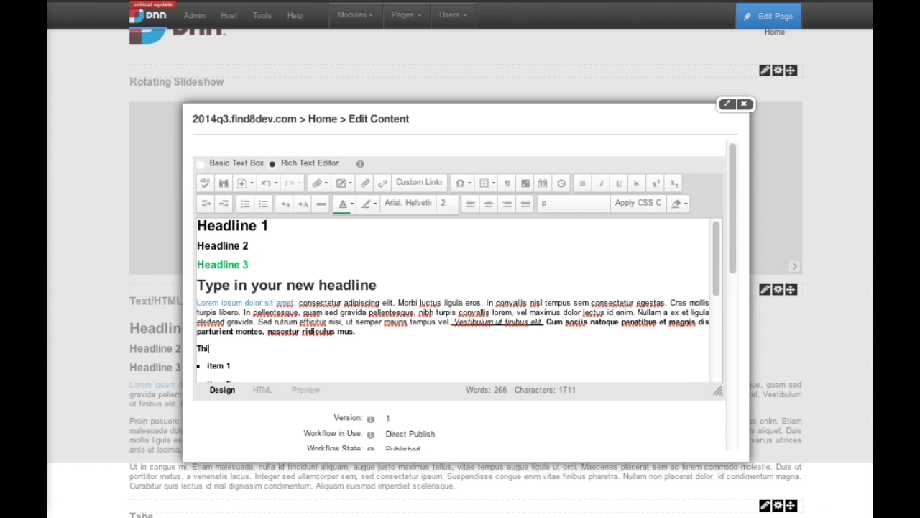
{"action": "type", "text": "This is a link"}
Step: Apply Remove Link to the "This is a link" line and to "Lorem ipsum dolor sit amet," at the start of the paragraph
{"action": "double_click", "coordinate": [347, 331]}
{"action": "left_click_drag", "start_coordinate": [348, 331], "coordinate": [195, 345]}
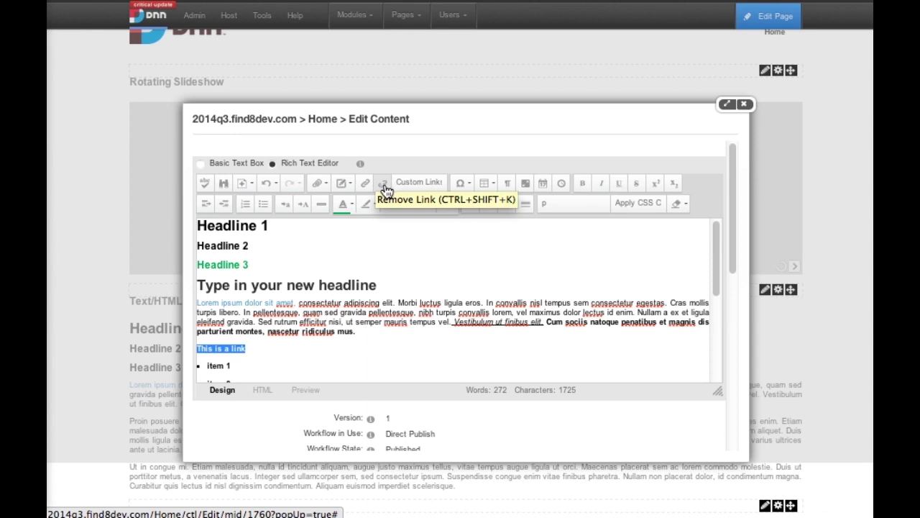
{"action": "left_click", "coordinate": [387, 188]}
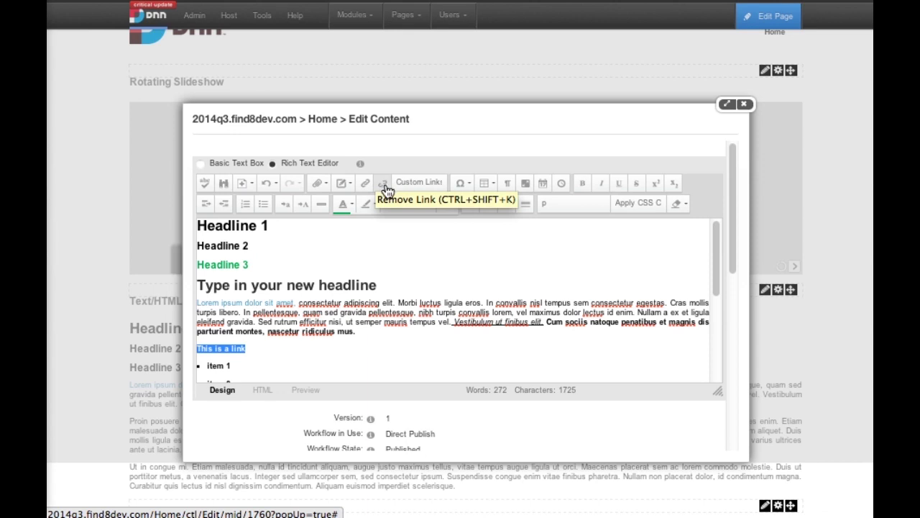
{"action": "left_click", "coordinate": [297, 321]}
{"action": "left_click_drag", "start_coordinate": [295, 302], "coordinate": [189, 300]}
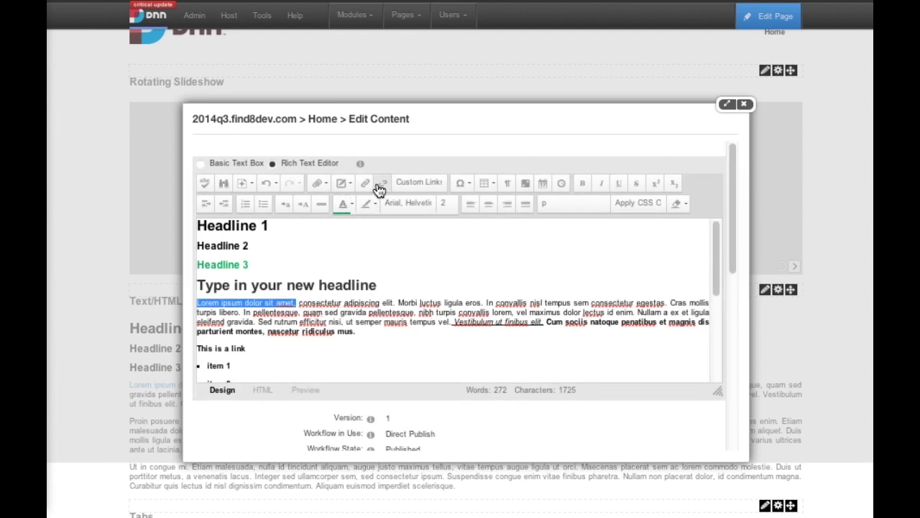
{"action": "left_click", "coordinate": [379, 188]}
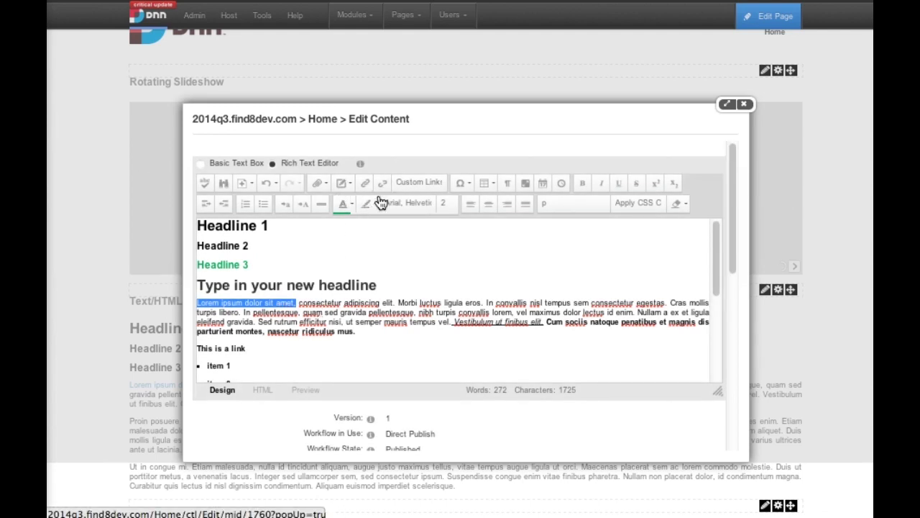
{"action": "left_click", "coordinate": [331, 312]}
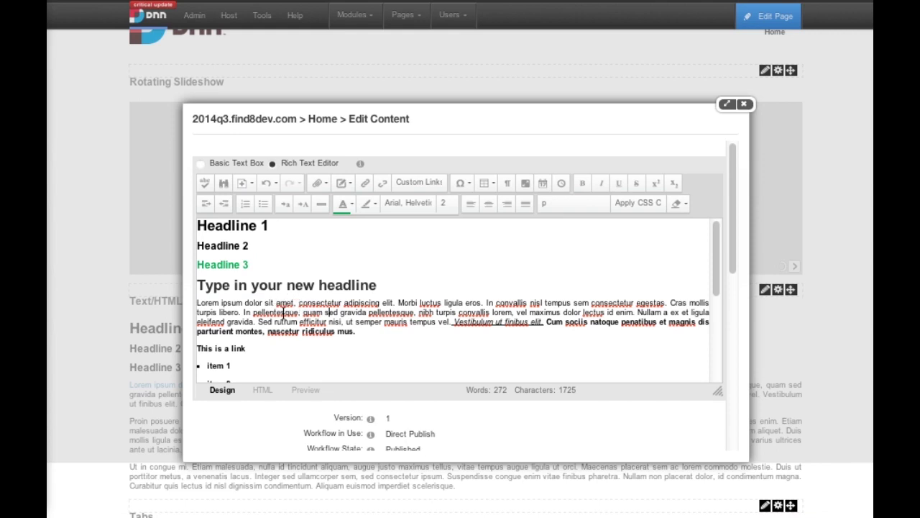
Step: Open the Hyperlink Manager for the "This is a link" text
{"action": "left_click_drag", "start_coordinate": [250, 347], "coordinate": [202, 347]}
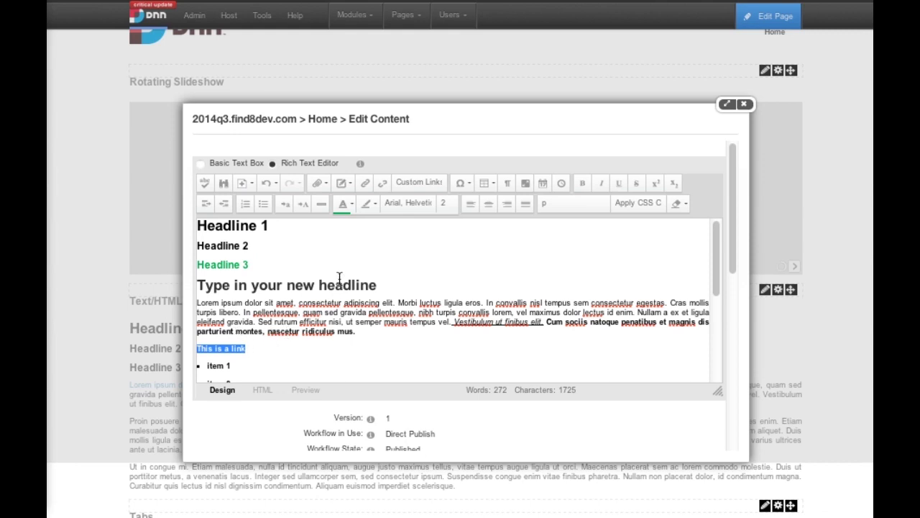
{"action": "left_click", "coordinate": [367, 187]}
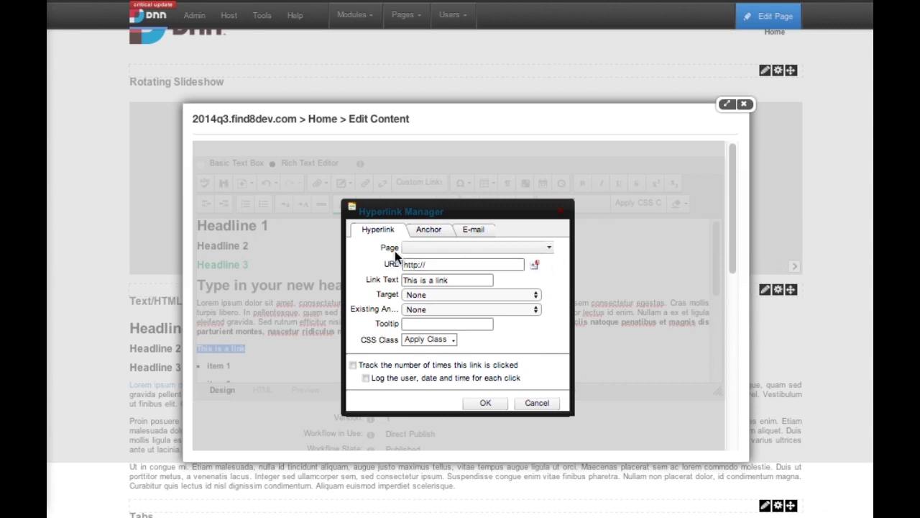
Step: Choose the Friends page as the link's destination and select its whole URL
{"action": "left_click", "coordinate": [533, 247]}
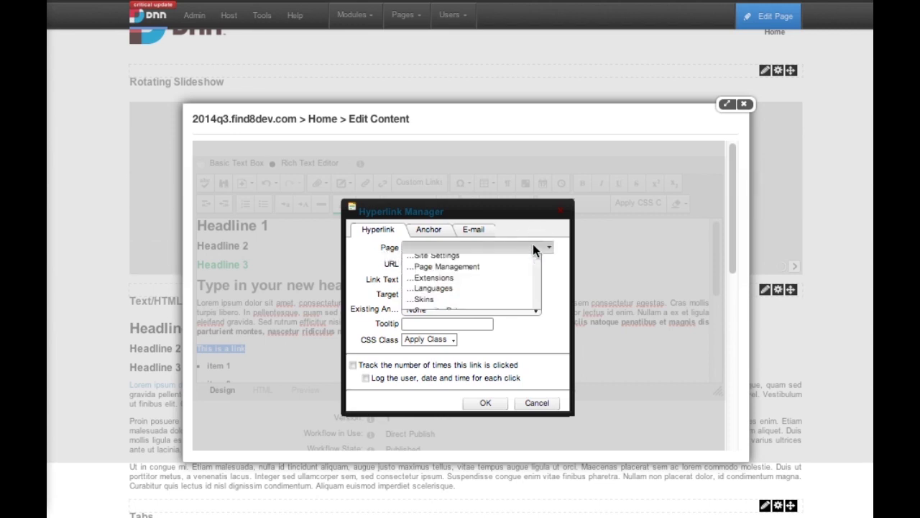
{"action": "scroll", "coordinate": [510, 277], "scroll_direction": "down", "scroll_amount": 1}
{"action": "scroll", "coordinate": [510, 276], "scroll_direction": "down", "scroll_amount": 6}
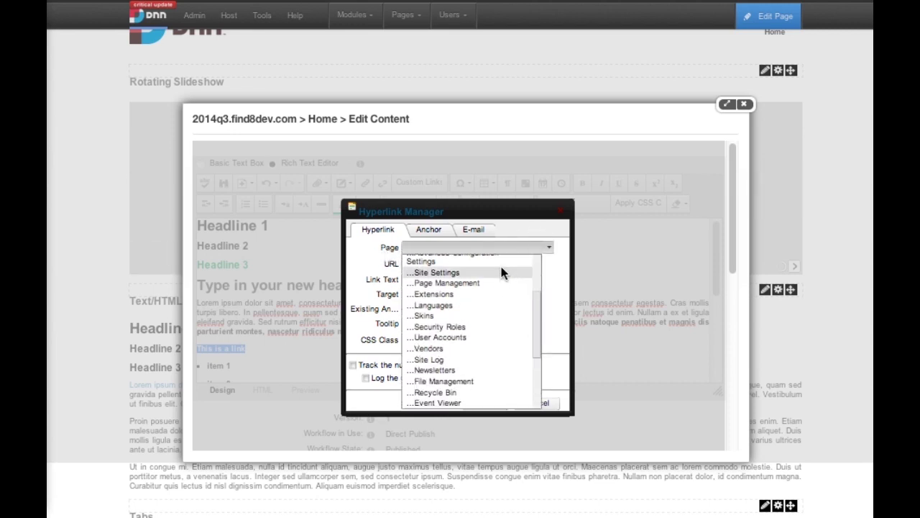
{"action": "scroll", "coordinate": [498, 268], "scroll_direction": "down", "scroll_amount": 2}
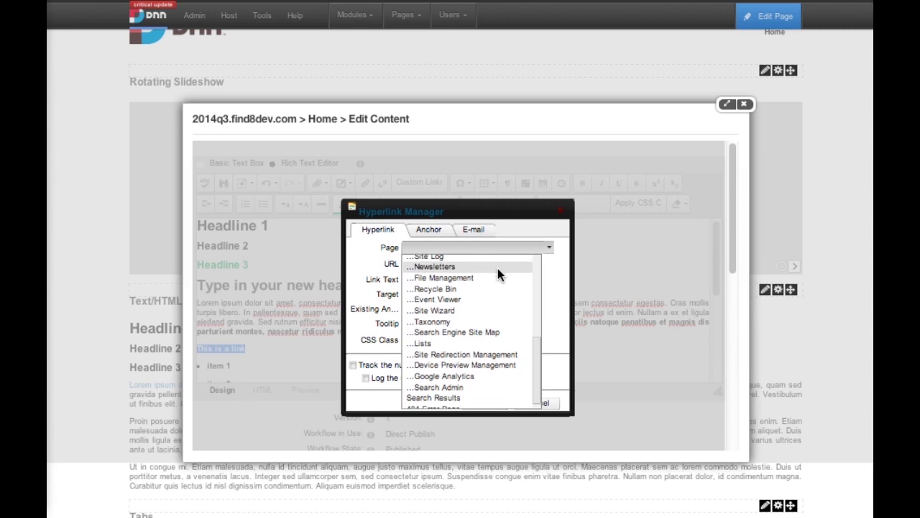
{"action": "scroll", "coordinate": [503, 277], "scroll_direction": "up", "scroll_amount": 4}
{"action": "scroll", "coordinate": [504, 302], "scroll_direction": "up", "scroll_amount": 3}
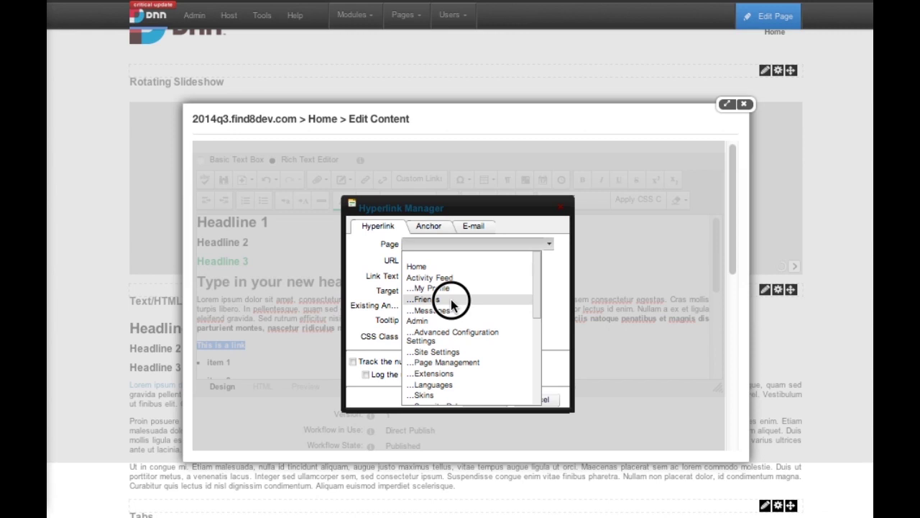
{"action": "left_click", "coordinate": [450, 300]}
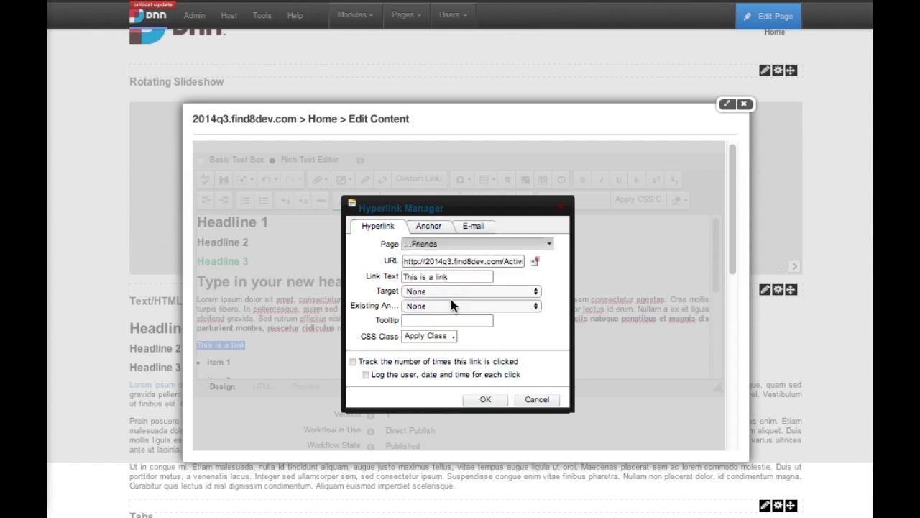
{"action": "left_click", "coordinate": [428, 261]}
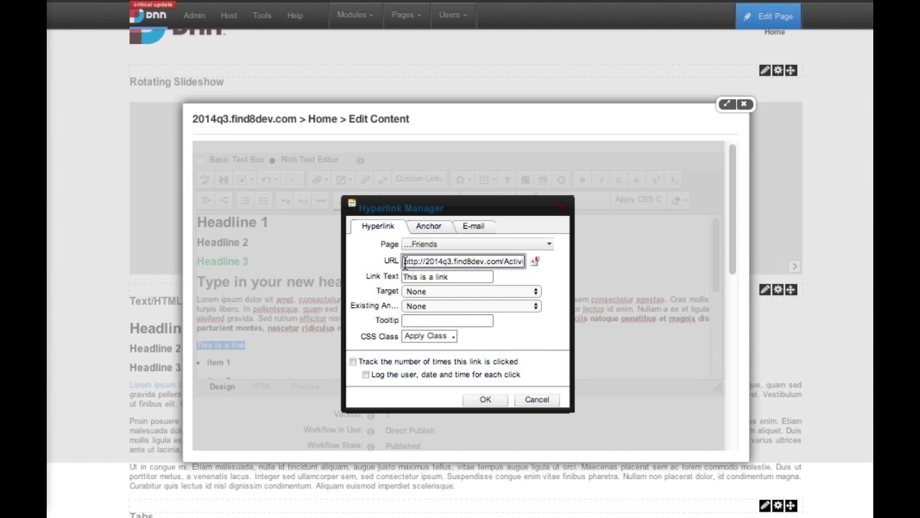
{"action": "left_click_drag", "start_coordinate": [404, 263], "coordinate": [529, 261]}
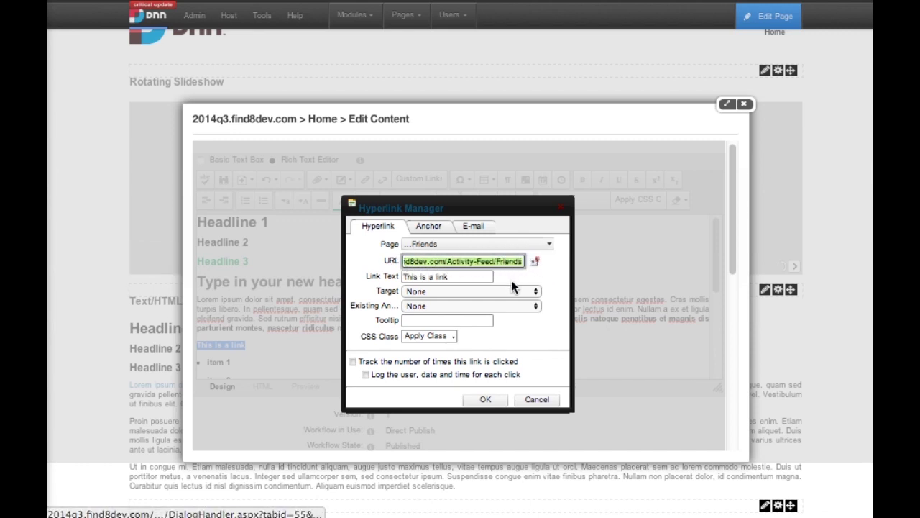
{"action": "left_click", "coordinate": [463, 244]}
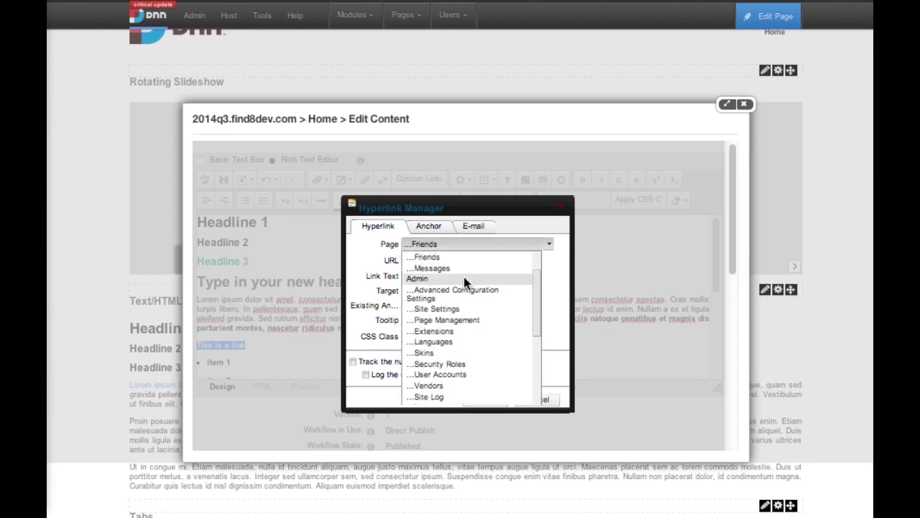
{"action": "scroll", "coordinate": [463, 277], "scroll_direction": "up", "scroll_amount": 1}
{"action": "left_click", "coordinate": [442, 257]}
{"action": "left_click", "coordinate": [463, 260]}
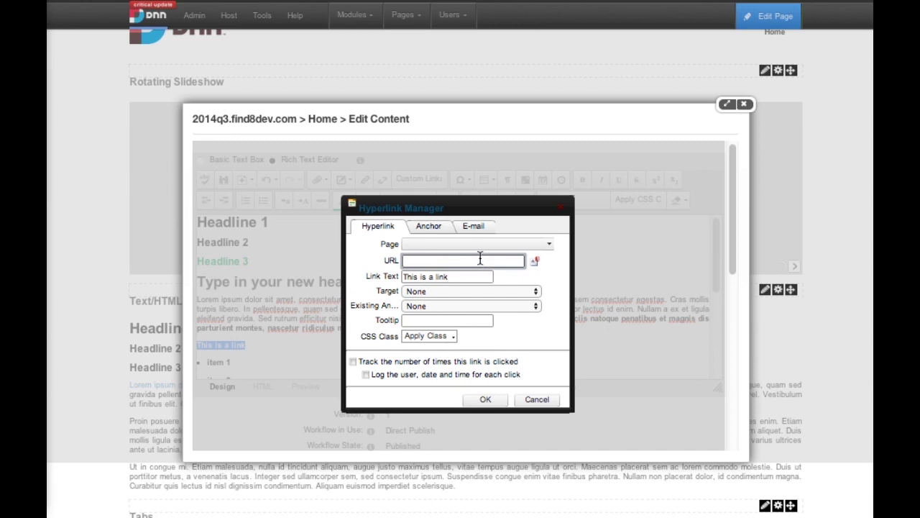
{"action": "type", "text": "http"}
{"action": "type", "text": "://www.websitefarmers.com"}
Step: Replace the link text with "Click here to learn about our local farmers market."
{"action": "left_click", "coordinate": [436, 276]}
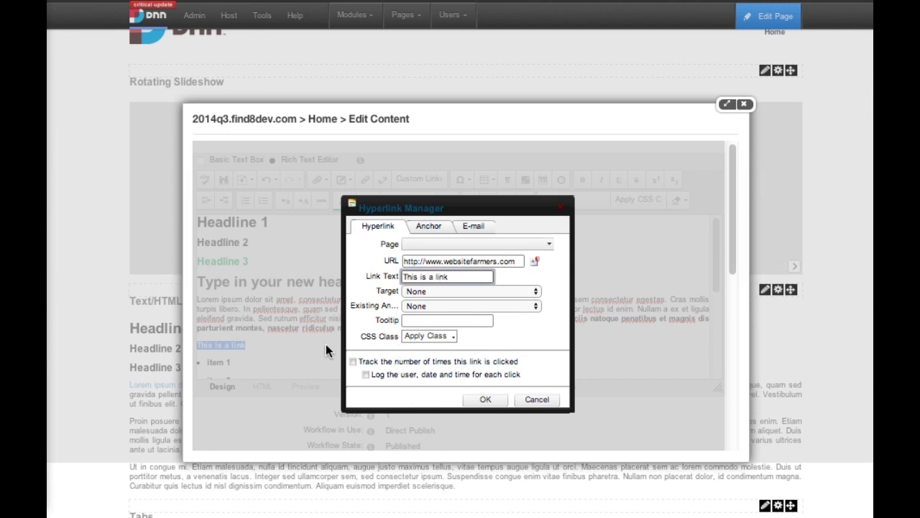
{"action": "left_click_drag", "start_coordinate": [466, 276], "coordinate": [380, 279]}
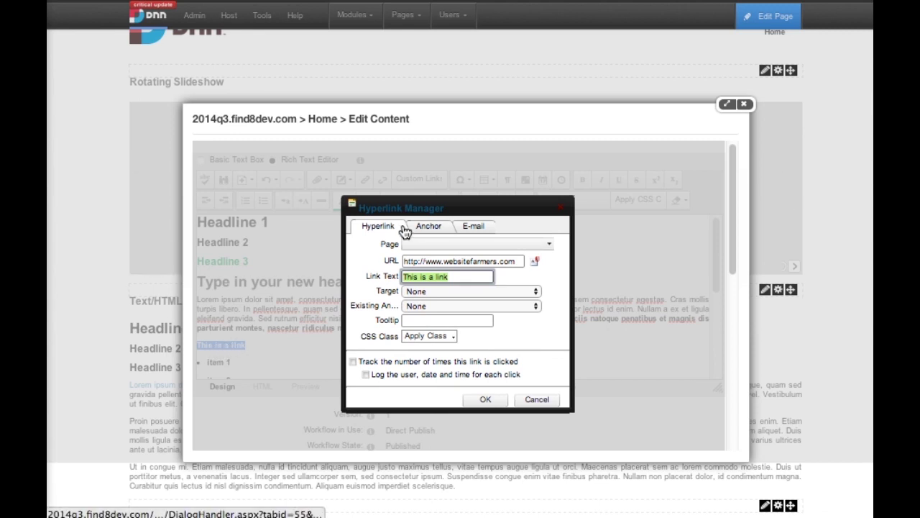
{"action": "type", "text": "Click here"}
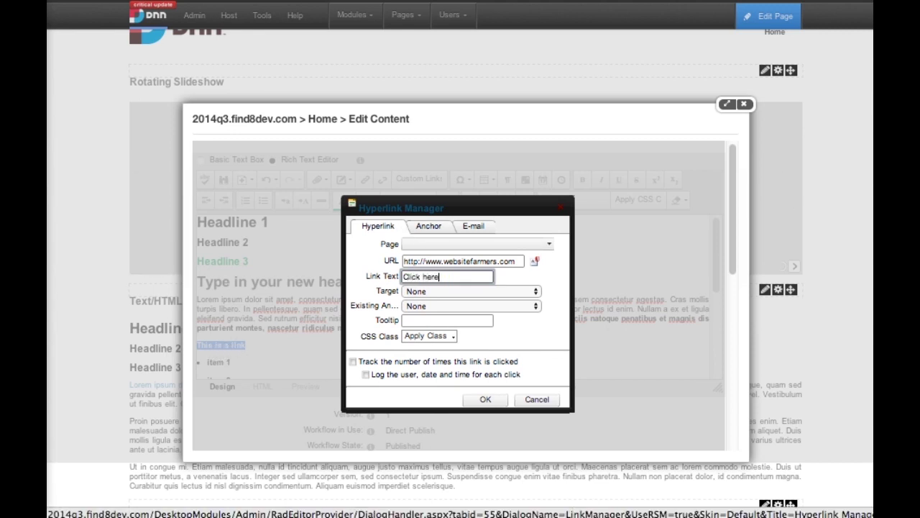
{"action": "type", "text": " to learn about our local far"}
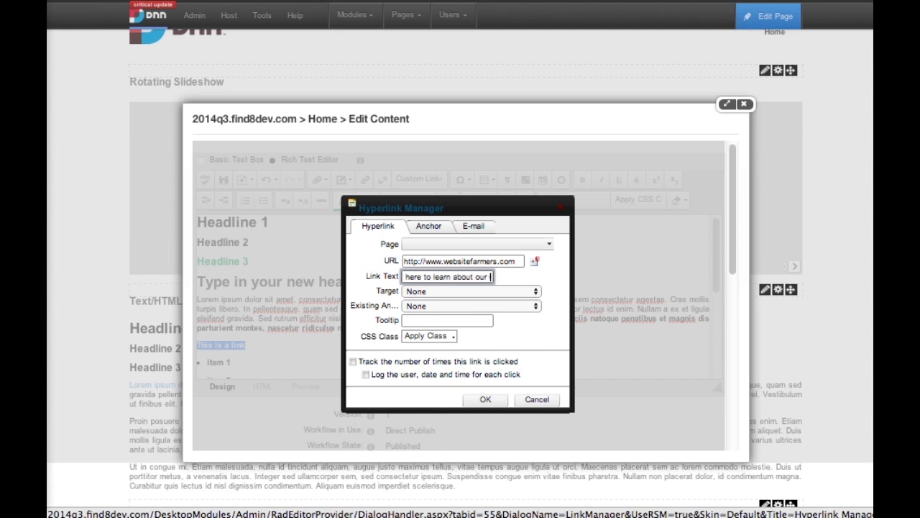
{"action": "type", "text": "mers market."}
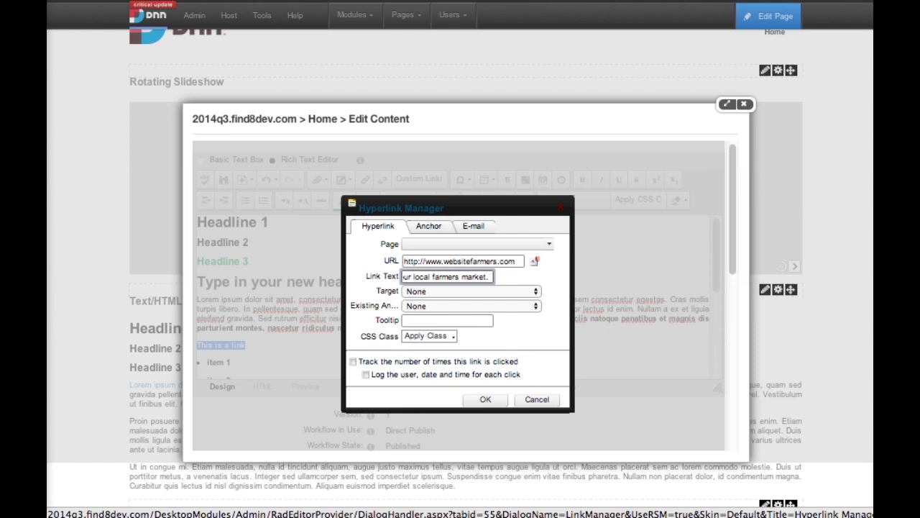
{"action": "key", "text": "BackSpace"}
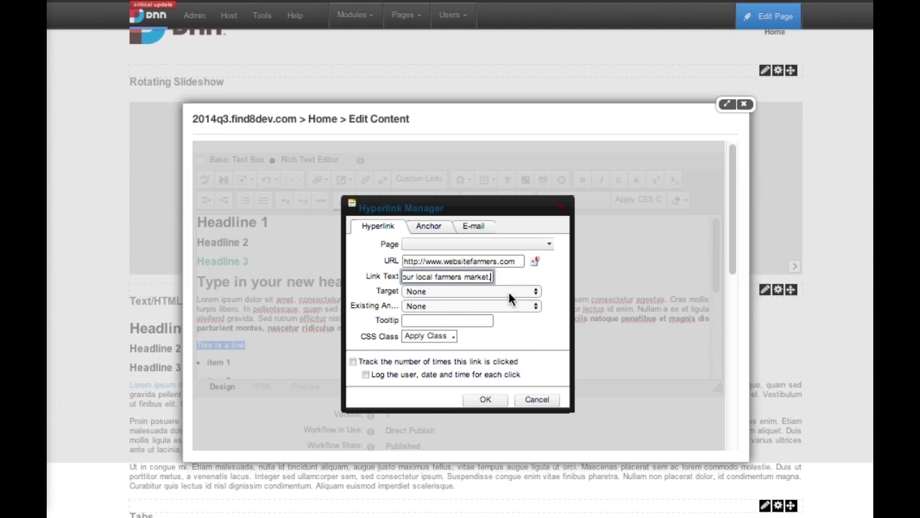
{"action": "left_click", "coordinate": [519, 262]}
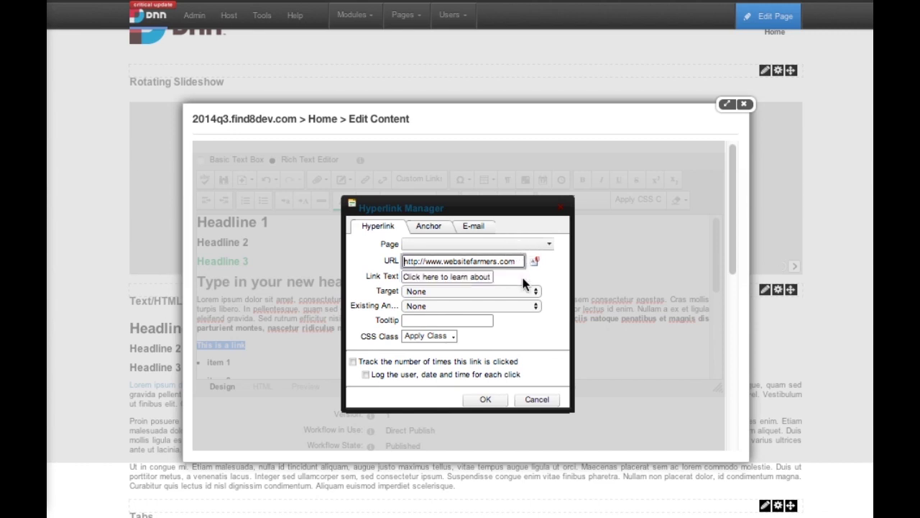
{"action": "left_click", "coordinate": [517, 285]}
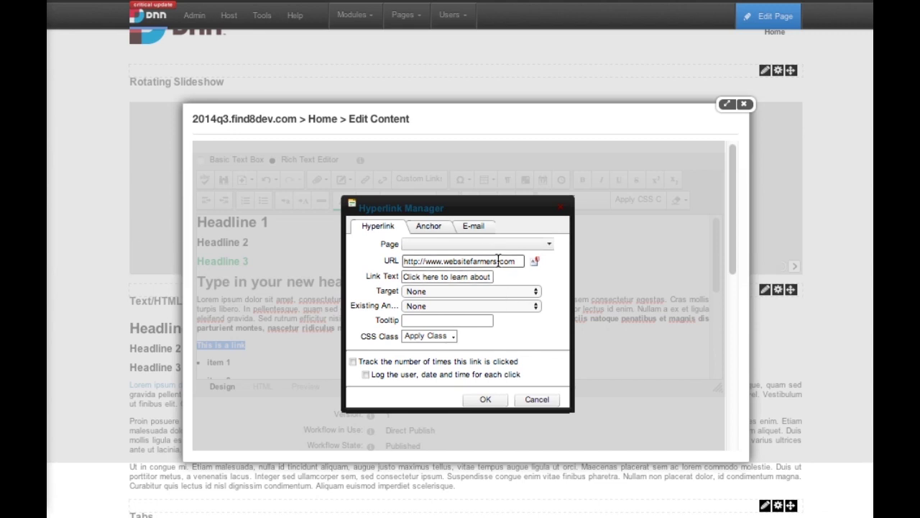
{"action": "left_click", "coordinate": [500, 261]}
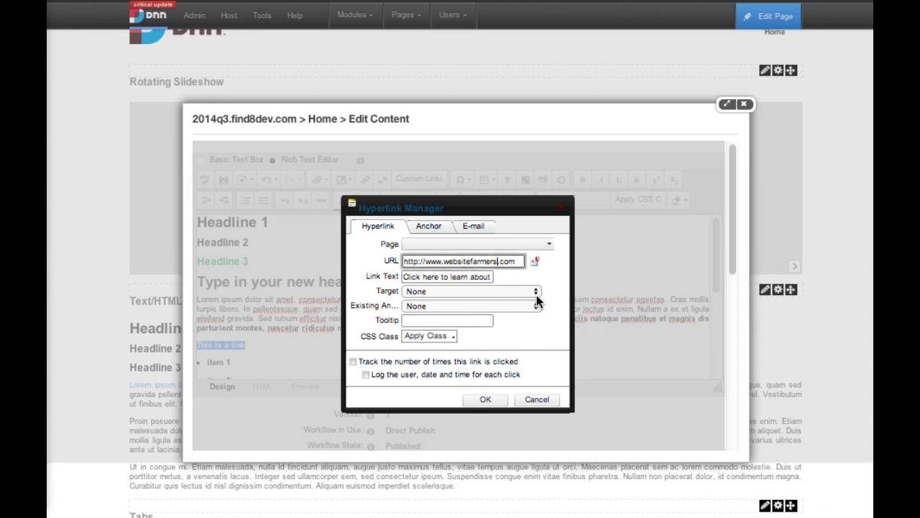
{"action": "left_click", "coordinate": [522, 261]}
Step: Set the link's target to New Window and apply the hyperlink settings
{"action": "left_click", "coordinate": [425, 291]}
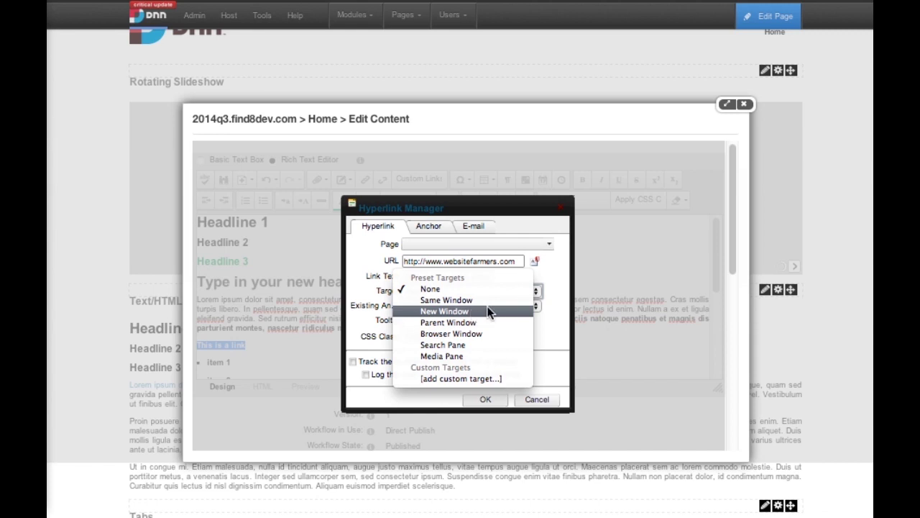
{"action": "left_click", "coordinate": [565, 304]}
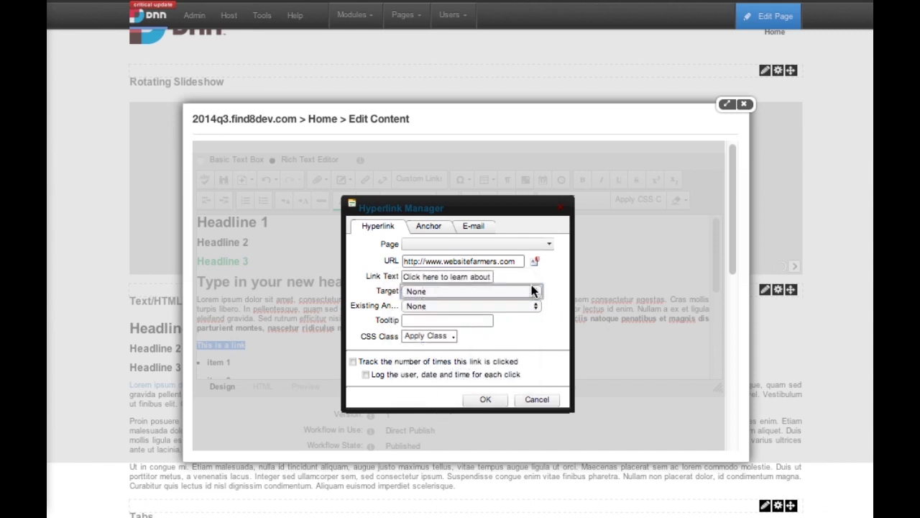
{"action": "left_click", "coordinate": [529, 291]}
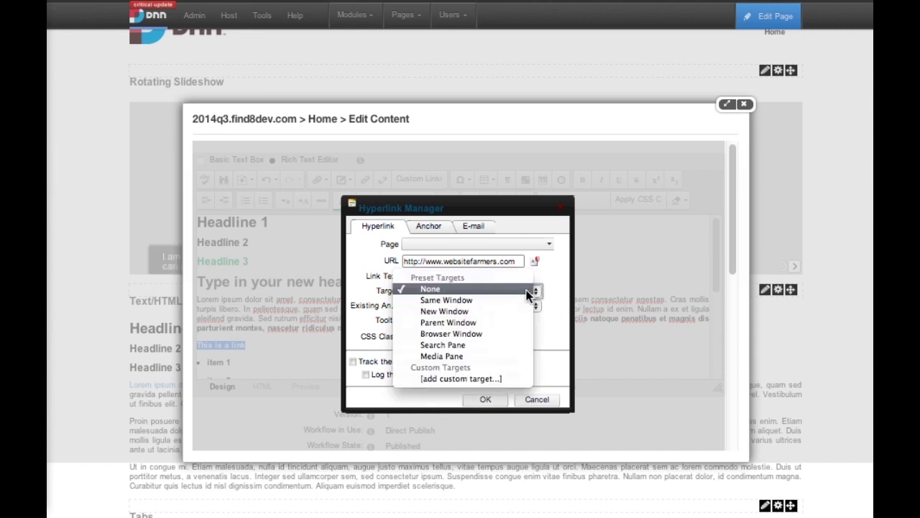
{"action": "left_click", "coordinate": [480, 310]}
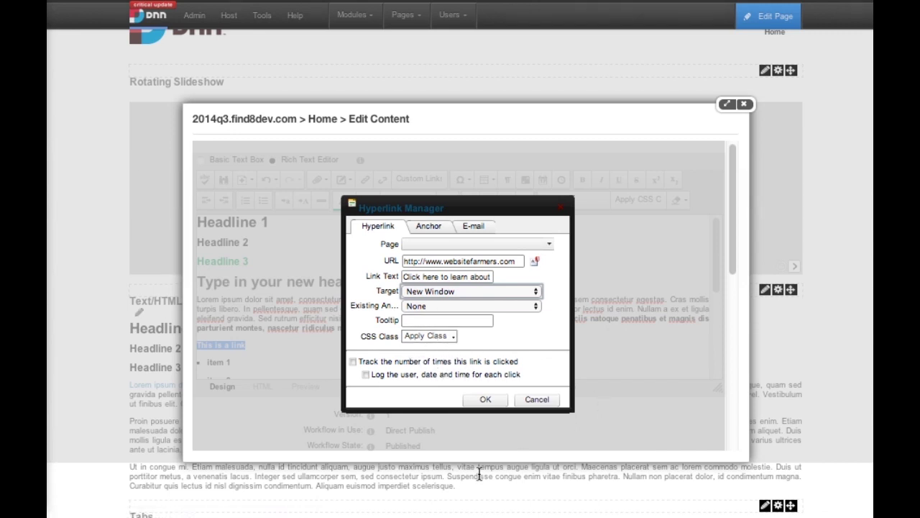
{"action": "left_click", "coordinate": [407, 393]}
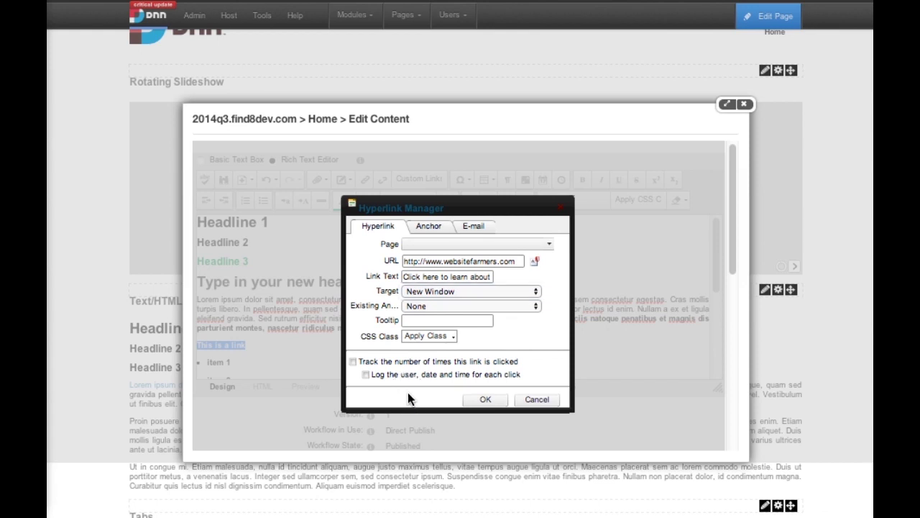
{"action": "left_click", "coordinate": [443, 261]}
{"action": "left_click", "coordinate": [486, 401]}
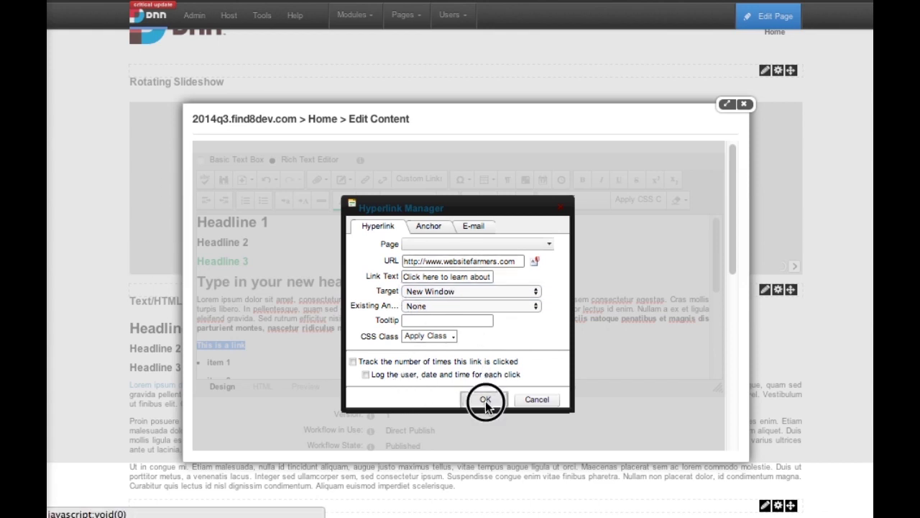